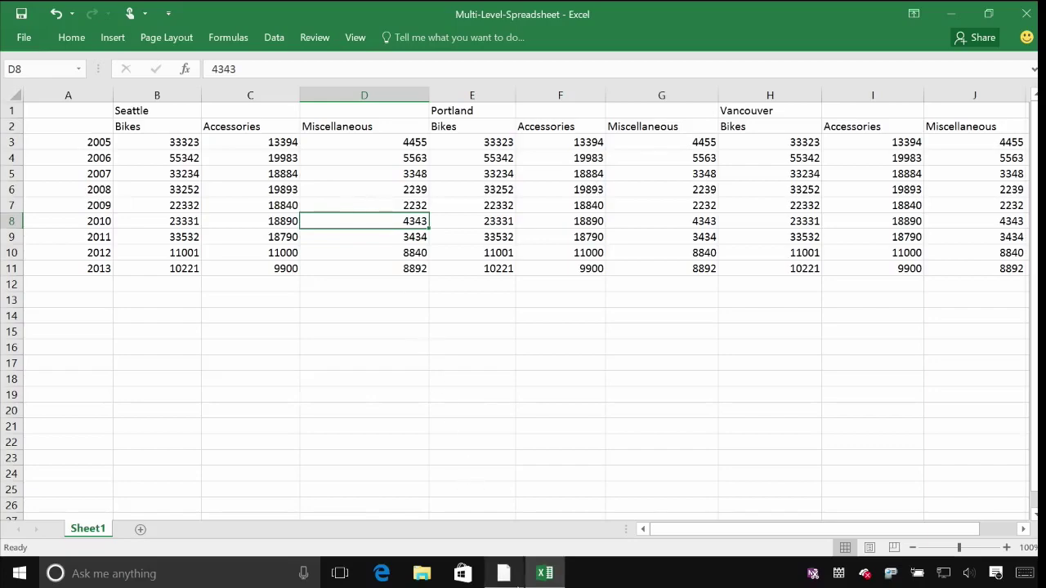
# - Switch to Power BI Desktop and connect to the Excel workbook Multi-Level-Spreadsheet from the DIAD Data folder
pyautogui.click(504, 573)
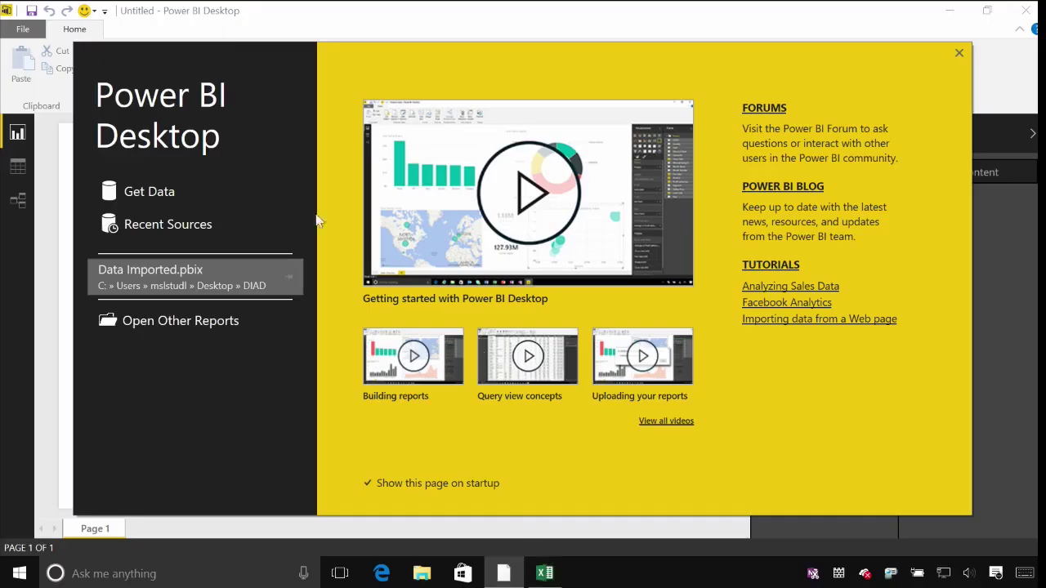
pyautogui.click(155, 200)
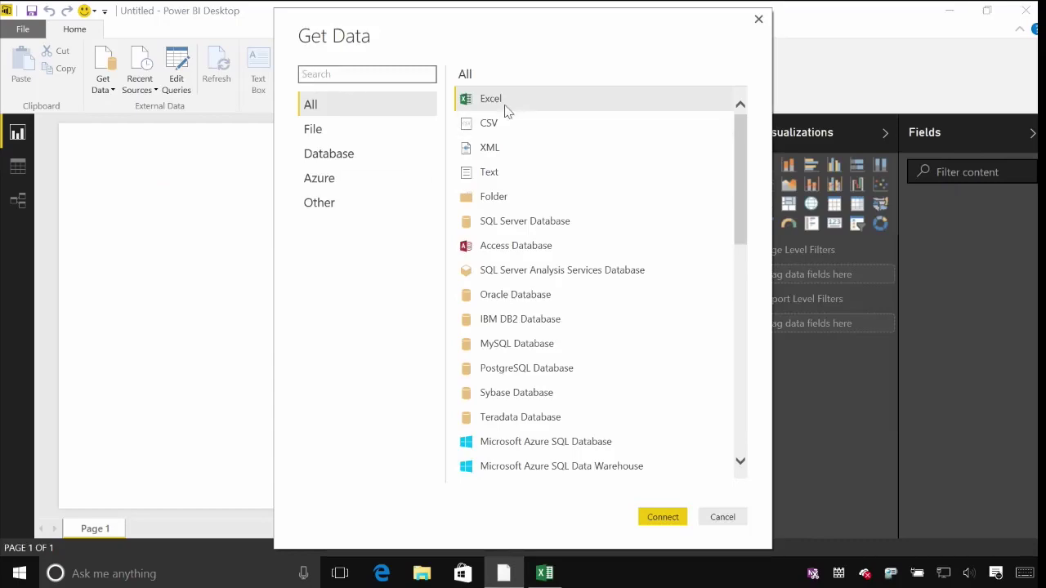
pyautogui.click(662, 517)
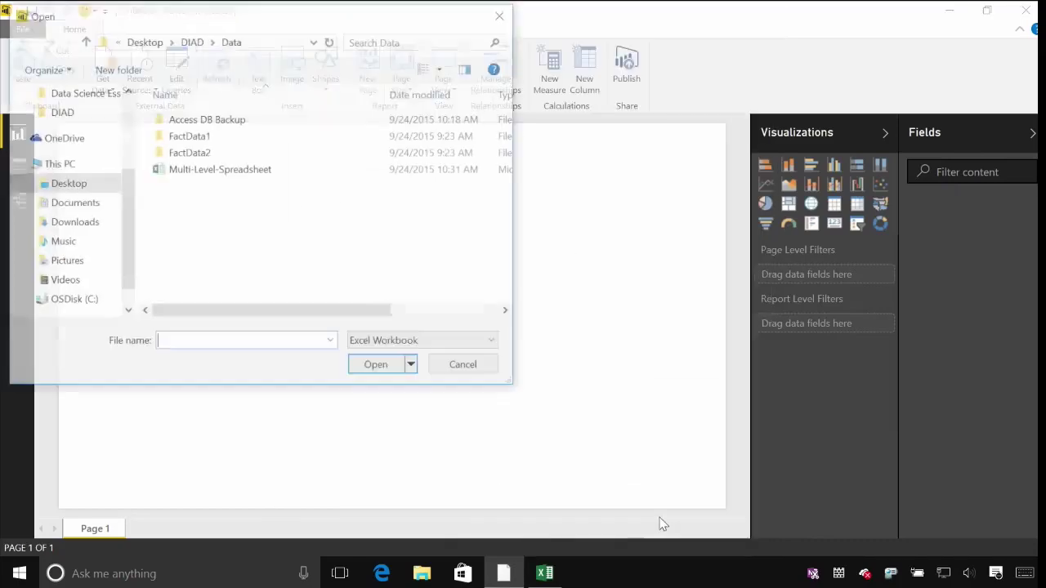
pyautogui.click(302, 169)
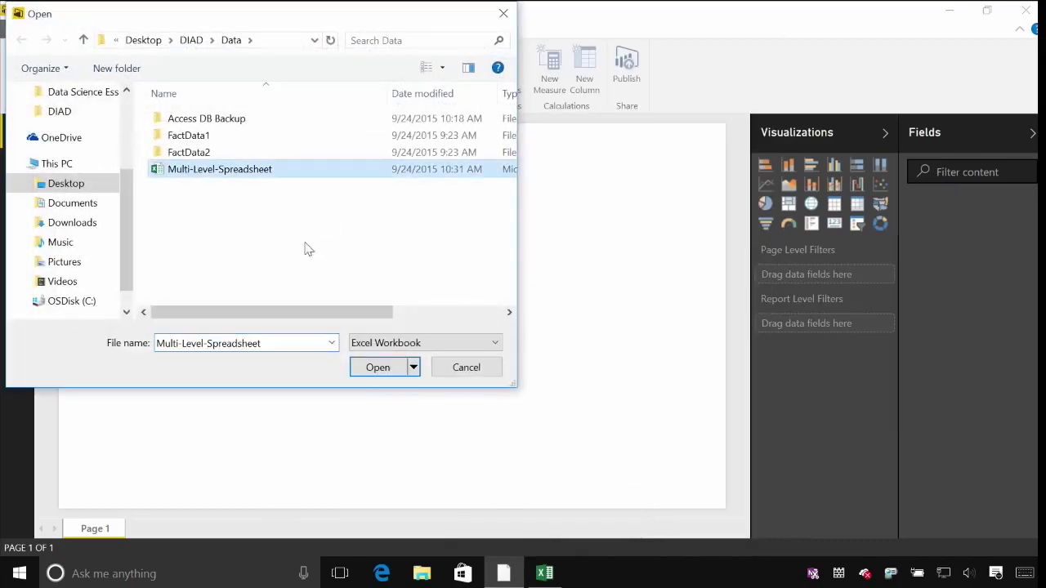
pyautogui.click(390, 368)
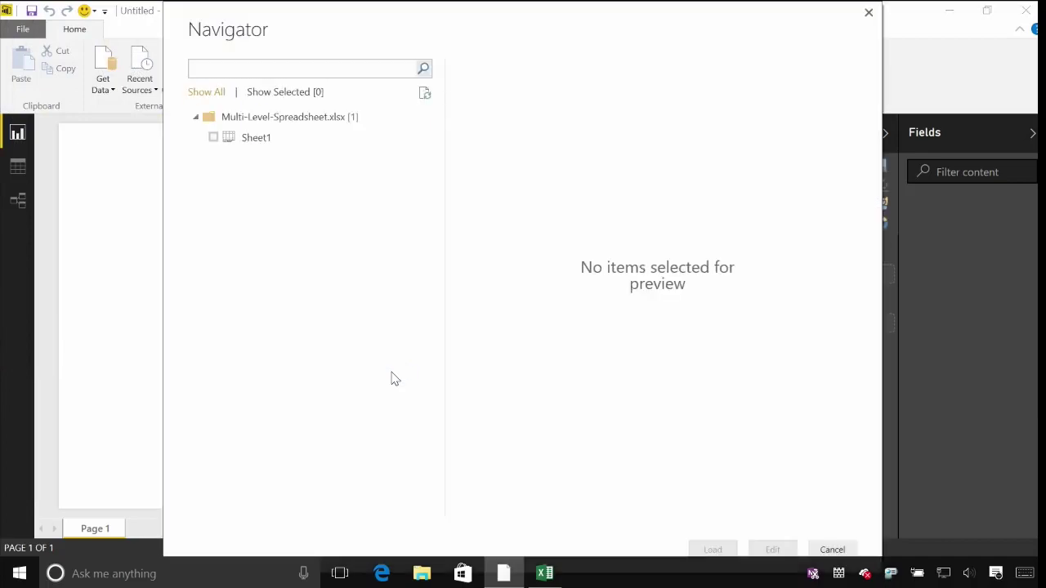
# - Select Sheet1 of the workbook for import and open it for editing in the Query Editor
pyautogui.click(285, 141)
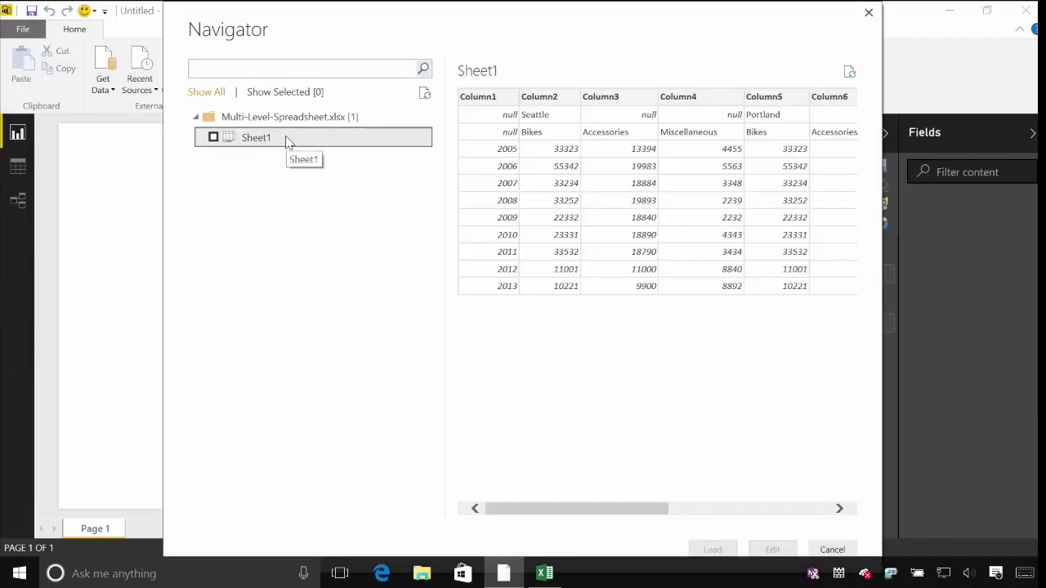
pyautogui.click(214, 138)
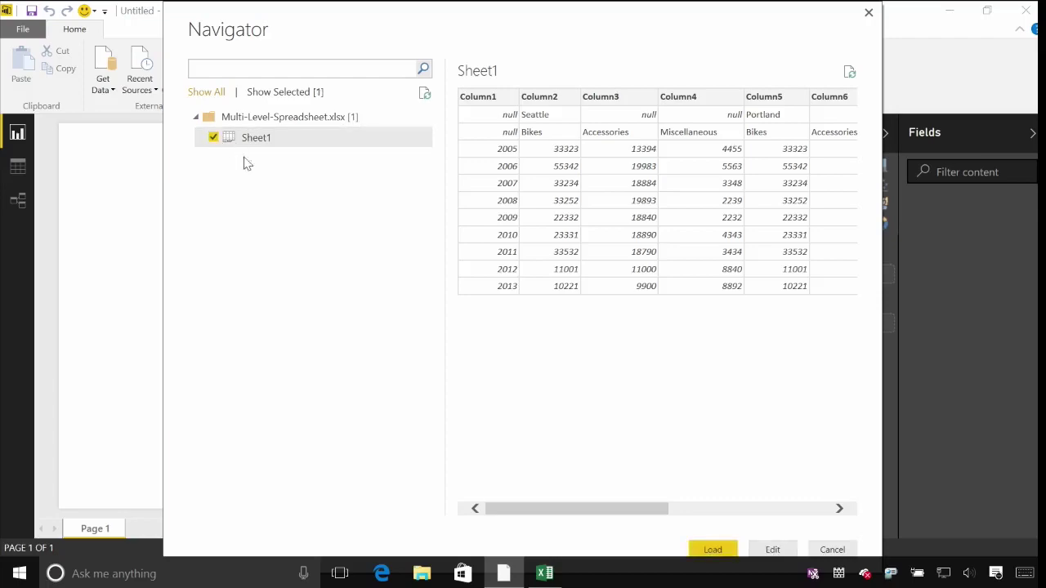
pyautogui.click(771, 551)
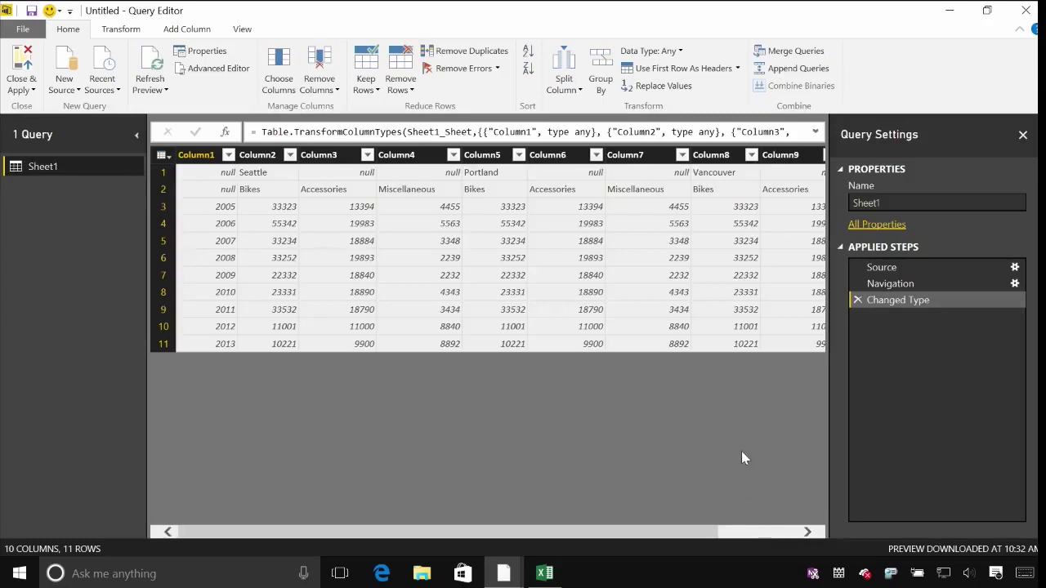
# - Transpose the Sheet1 table and promote its first row to column headers
pyautogui.click(214, 160)
pyautogui.click(121, 29)
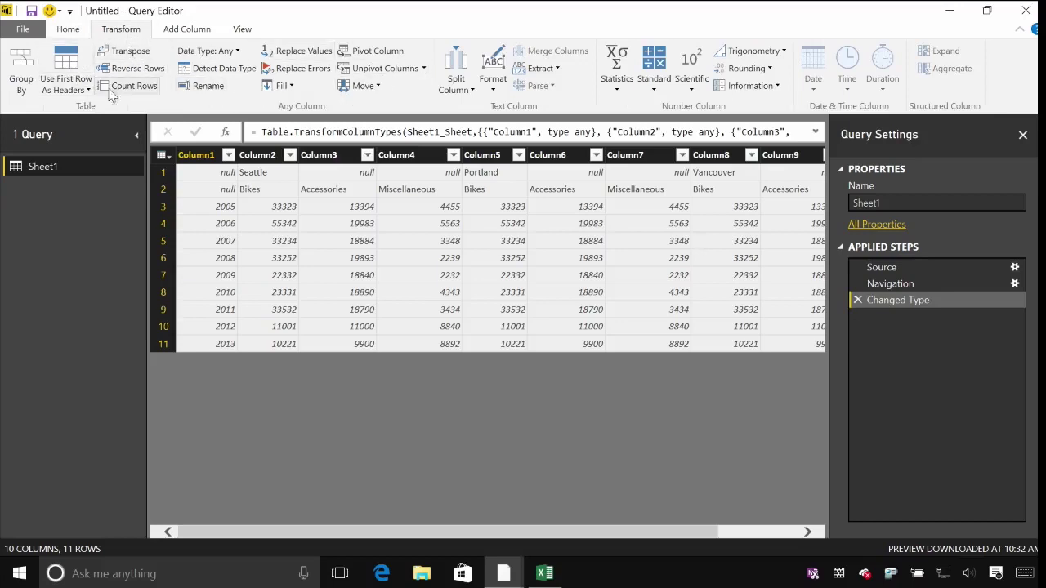
pyautogui.click(123, 51)
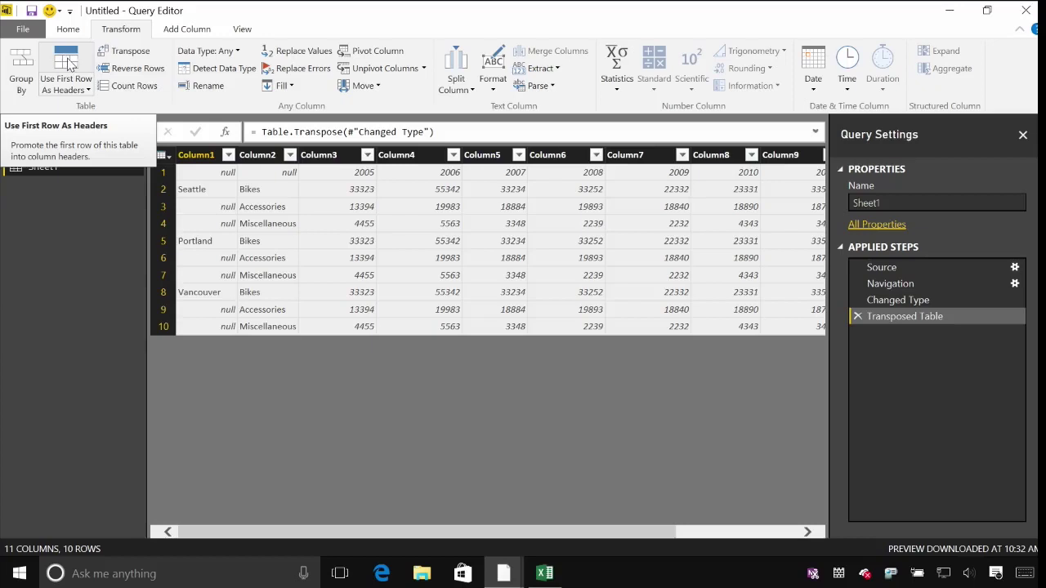
pyautogui.click(164, 157)
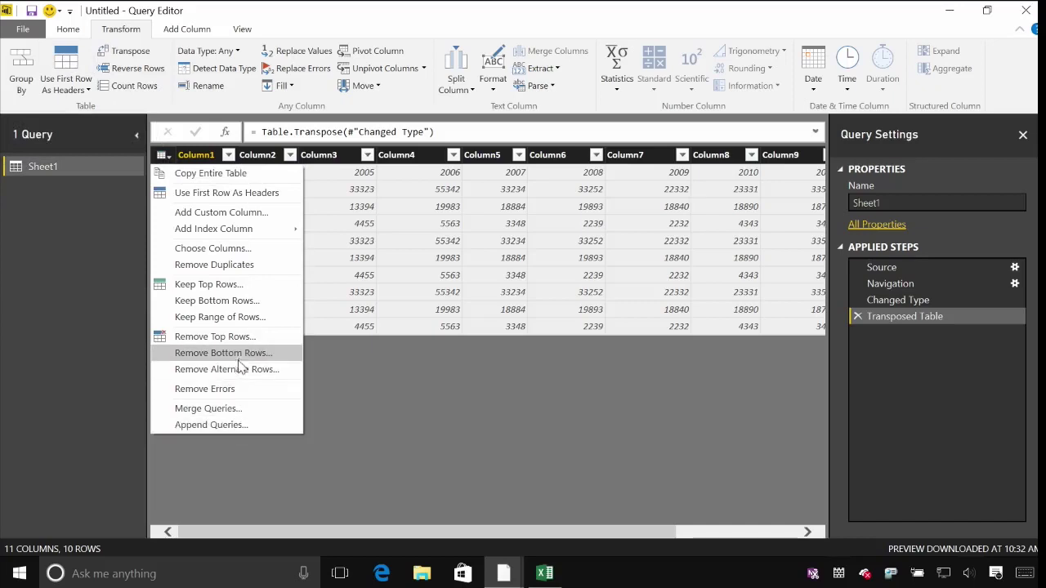
pyautogui.click(234, 196)
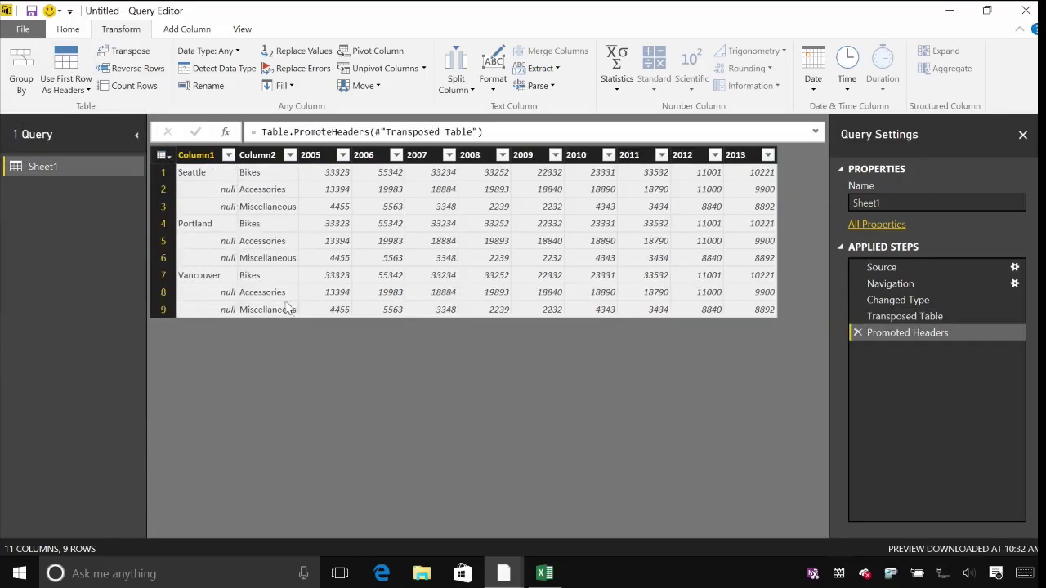
# - Rename Column1 as City and Column2 as Category
pyautogui.click(327, 157)
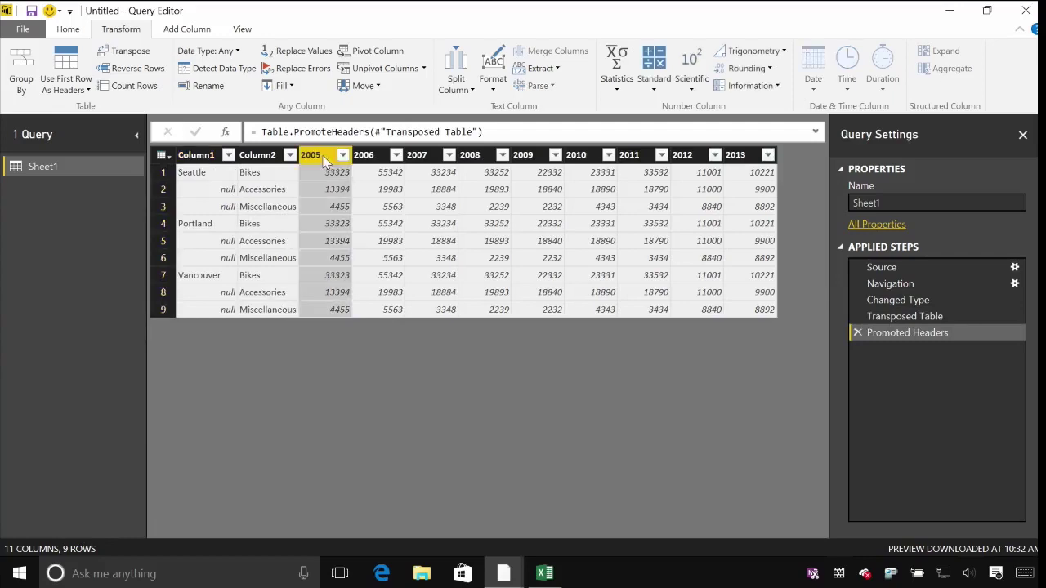
pyautogui.click(390, 158)
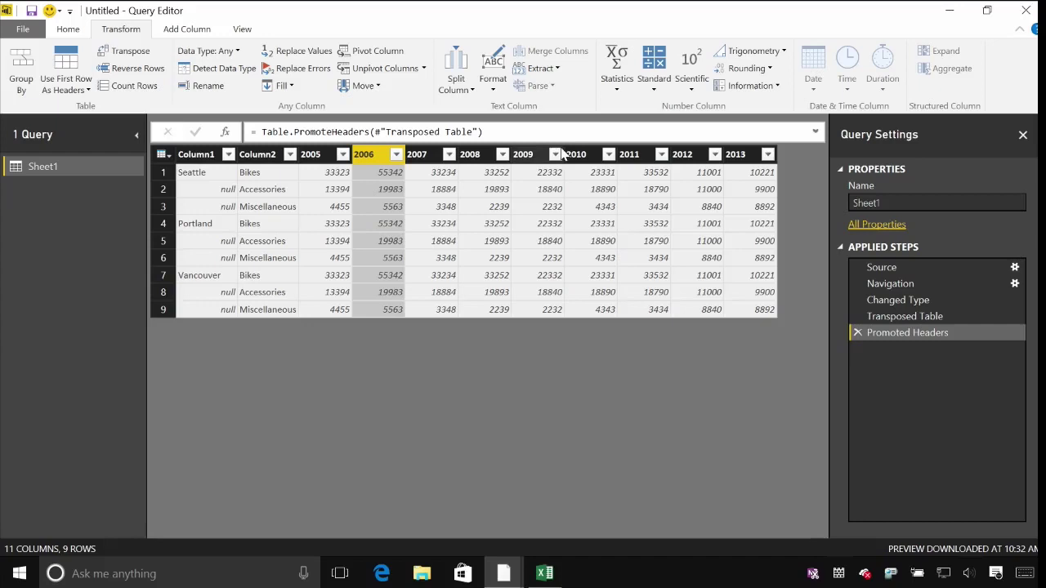
pyautogui.click(204, 157)
pyautogui.doubleClick(206, 157)
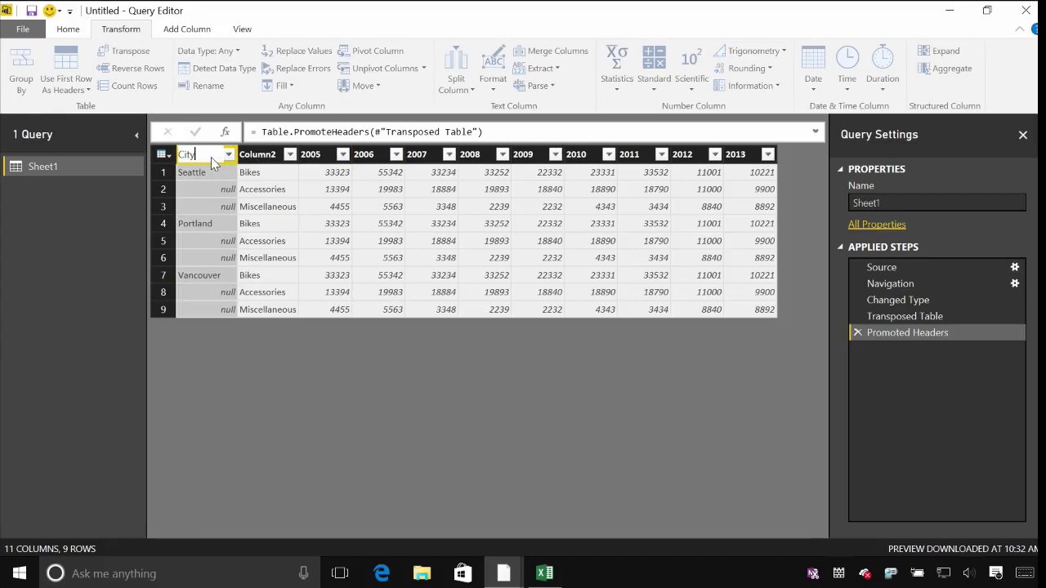
pyautogui.click(268, 157)
pyautogui.doubleClick(267, 155)
pyautogui.write('Category')
pyautogui.press('Return')
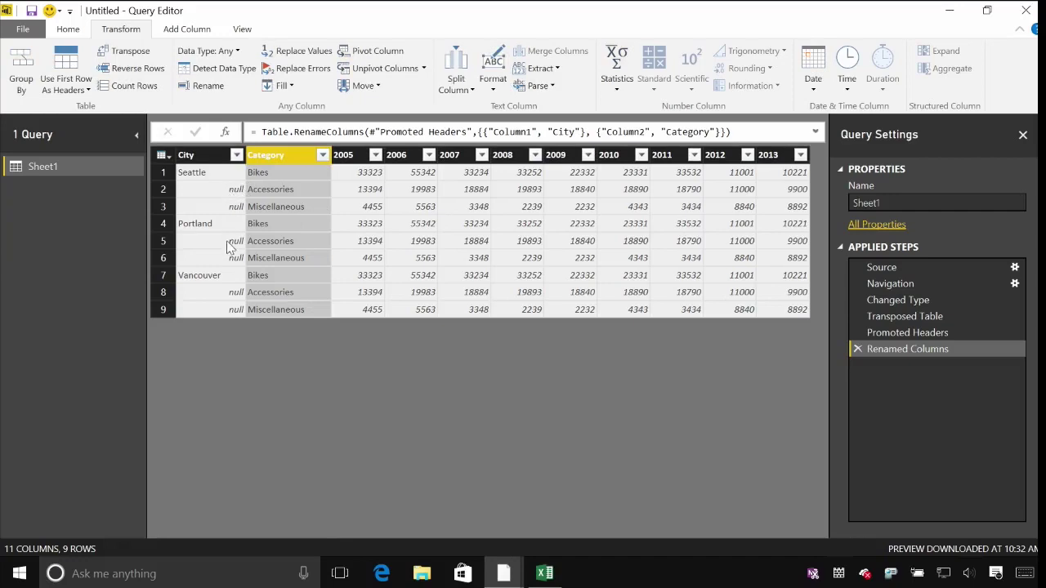
# - Fill the empty cells of the City column downward with the city names above them
pyautogui.click(210, 155)
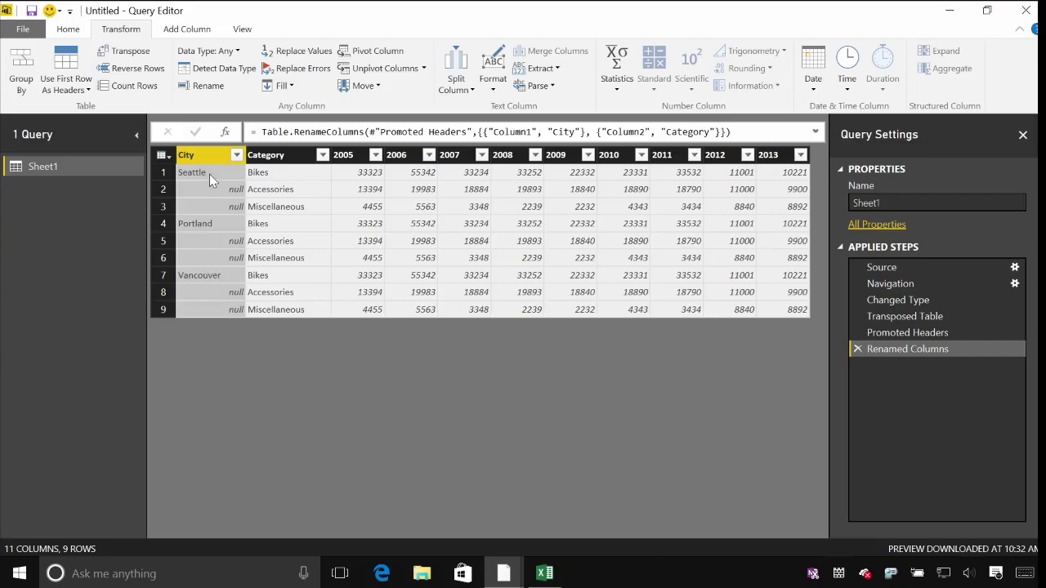
pyautogui.click(292, 85)
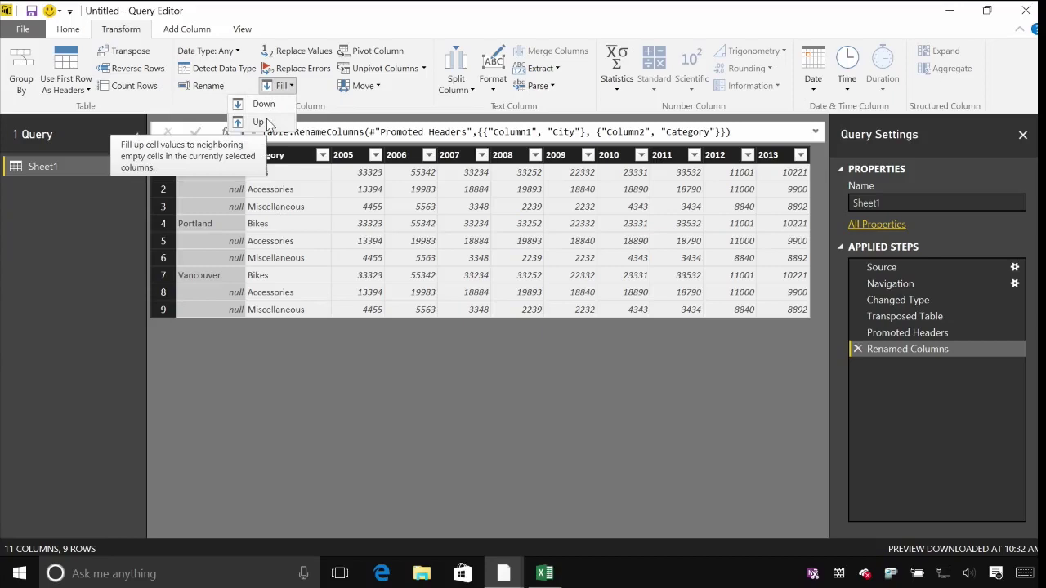
pyautogui.click(263, 103)
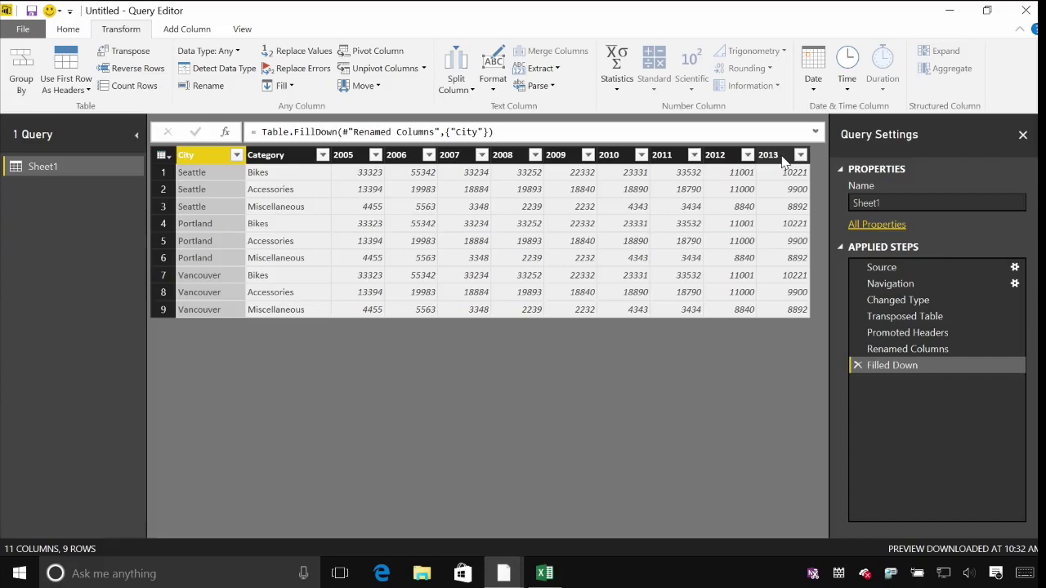
# - Unpivot the year columns 2005 through 2013 into attribute-value pairs
pyautogui.click(359, 160)
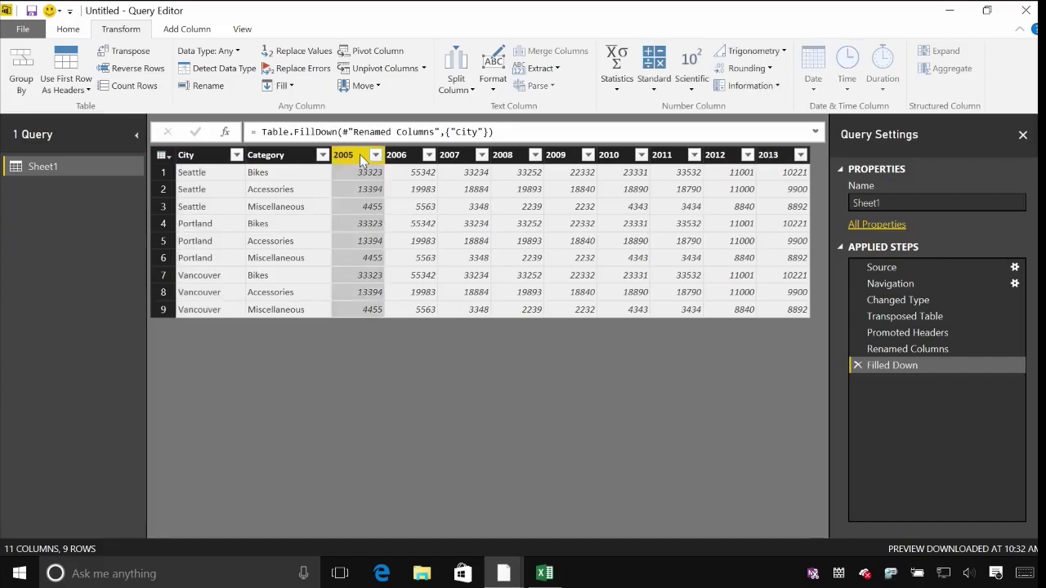
pyautogui.keyDown('shift'); pyautogui.click(784, 158); pyautogui.keyUp('shift')
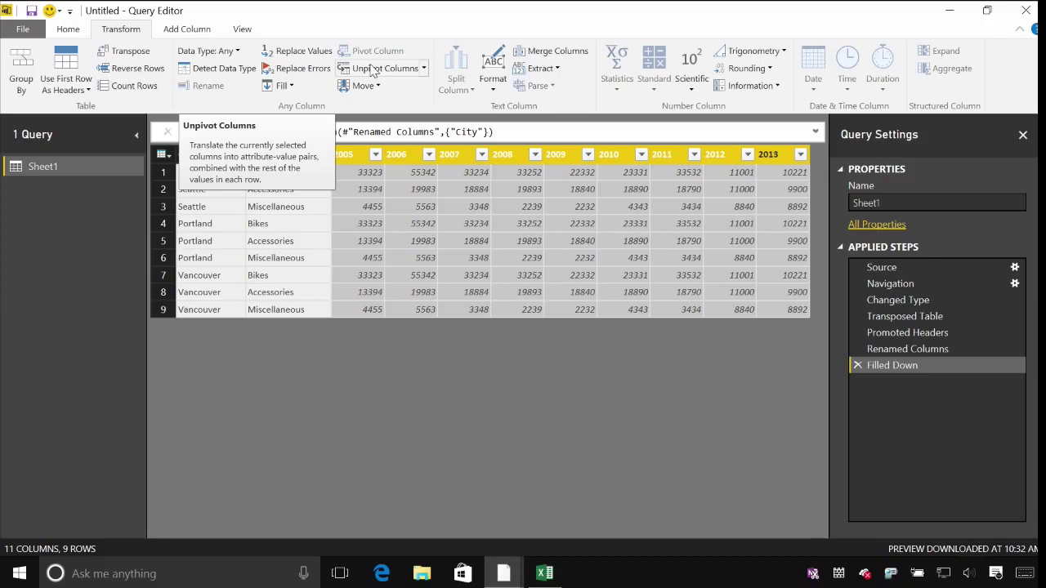
pyautogui.click(372, 69)
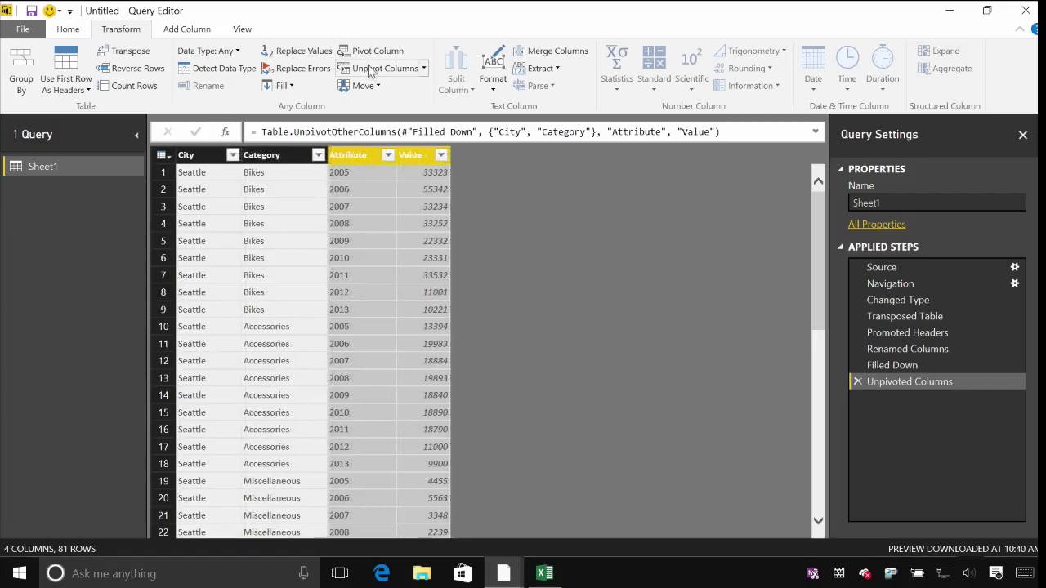
# - Rename the Attribute column as Year
pyautogui.keyDown('ctrl'); pyautogui.click(357, 158); pyautogui.keyUp('ctrl')
pyautogui.keyDown('ctrl'); pyautogui.click(357, 158); pyautogui.keyUp('ctrl')
pyautogui.doubleClick(358, 157)
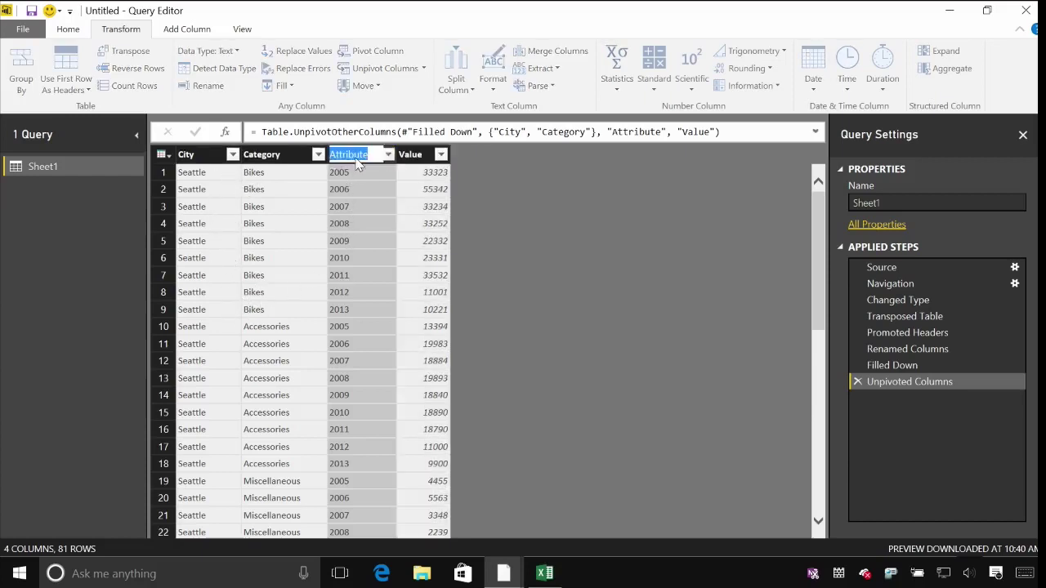
pyautogui.write('Year')
pyautogui.press('Return')
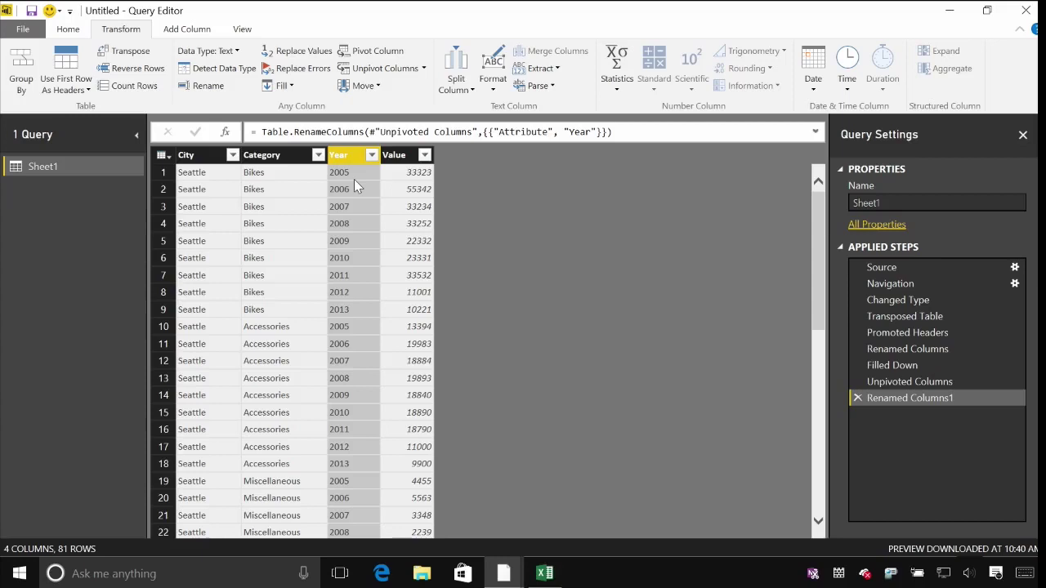
# - Set the Value column's data type to Whole Number, and apply the query changes to load the data into the report
pyautogui.click(401, 155)
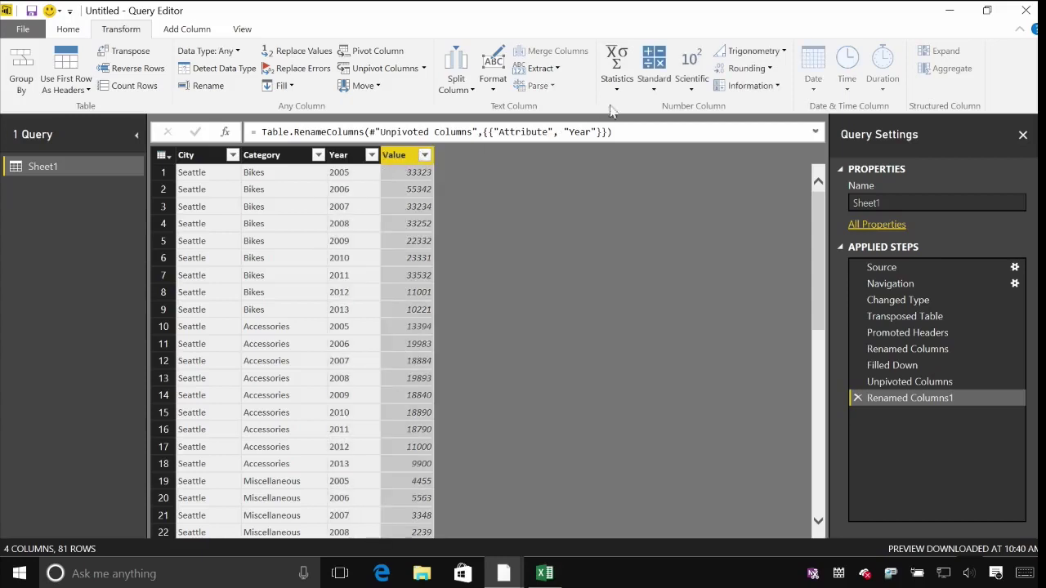
pyautogui.click(79, 30)
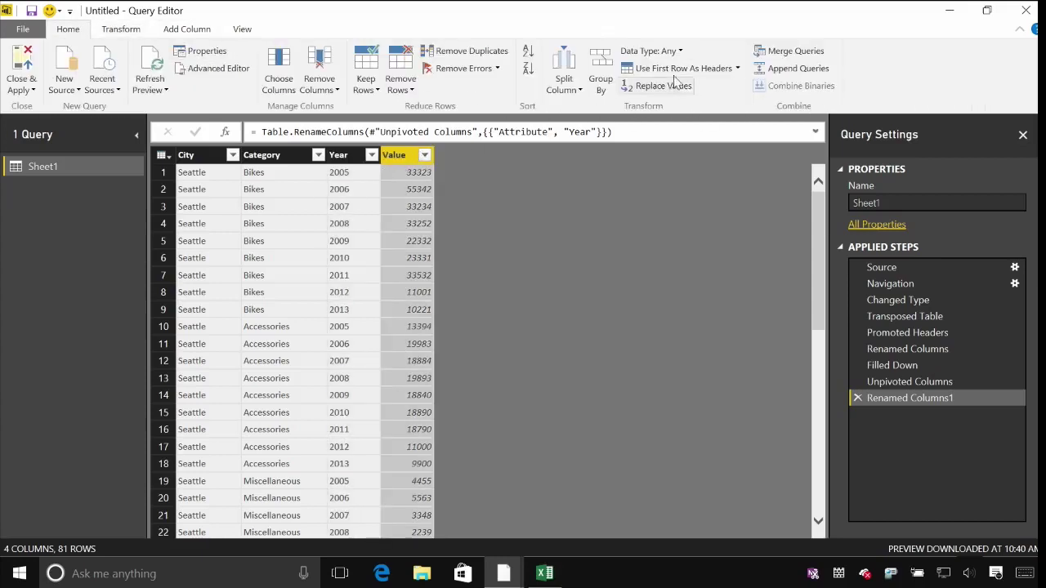
pyautogui.click(651, 51)
pyautogui.click(660, 108)
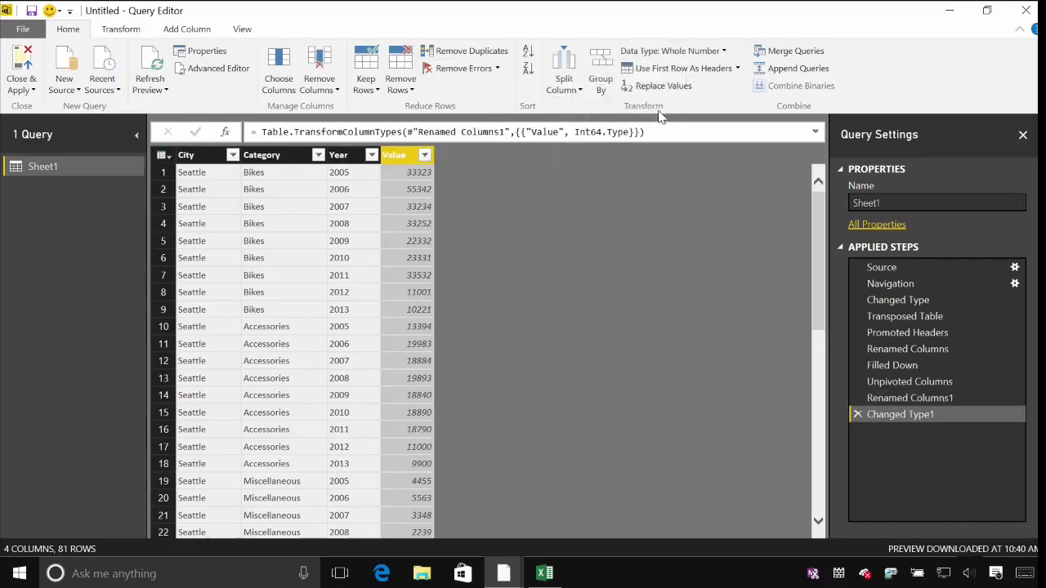
pyautogui.click(27, 69)
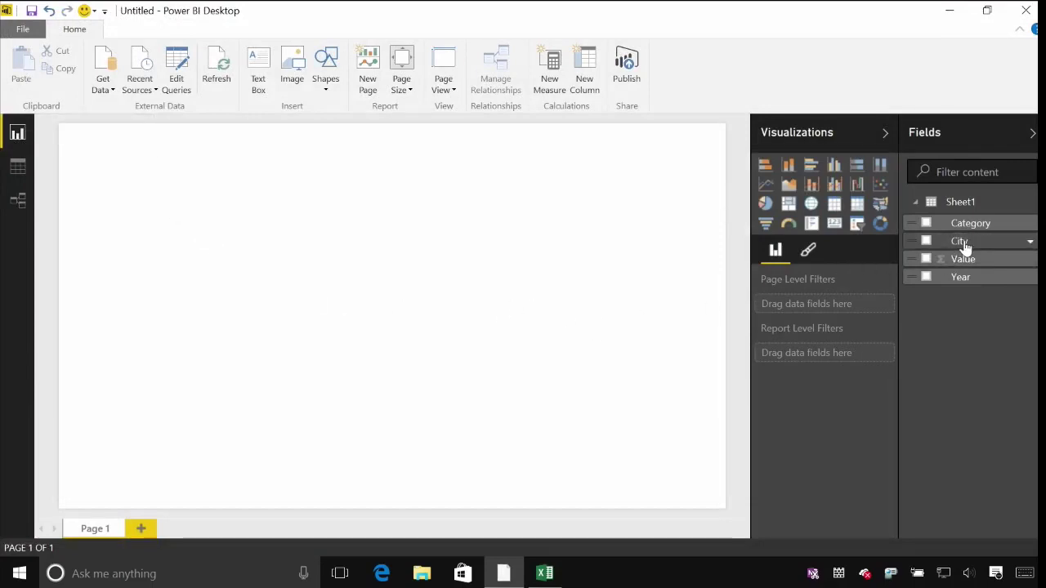
# - Create a line chart on the report page with Year as the axis and Value as the values
pyautogui.click(765, 186)
pyautogui.moveTo(967, 282); pyautogui.dragTo(830, 297)
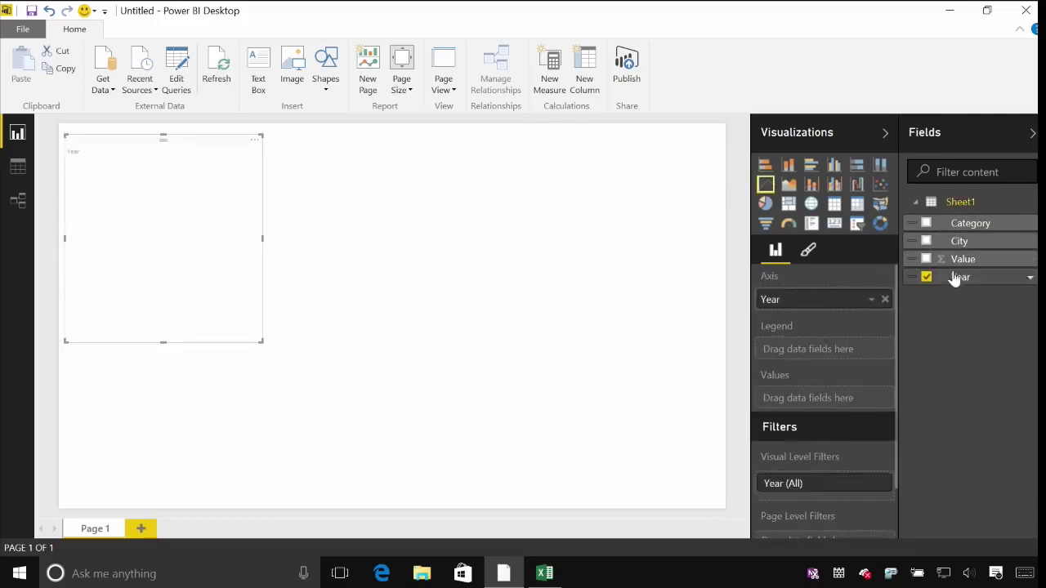
pyautogui.moveTo(960, 260); pyautogui.dragTo(833, 400)
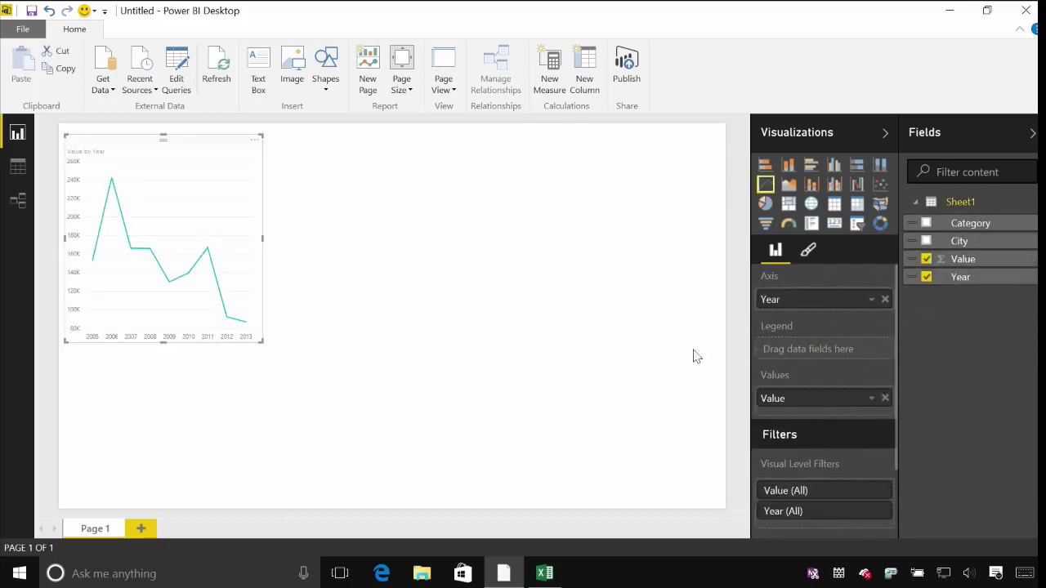
pyautogui.click(811, 204)
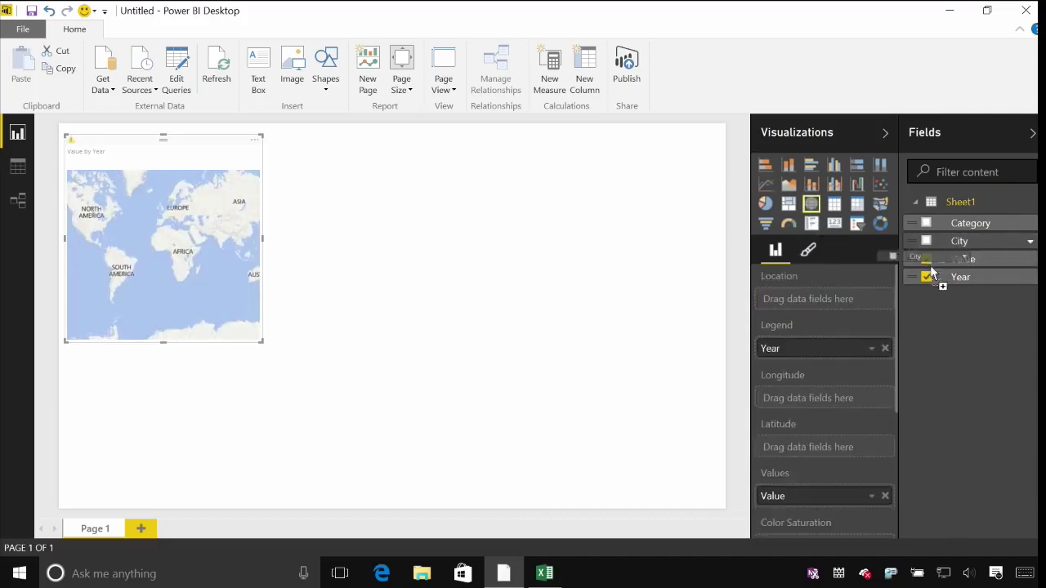
pyautogui.moveTo(964, 242); pyautogui.dragTo(973, 245)
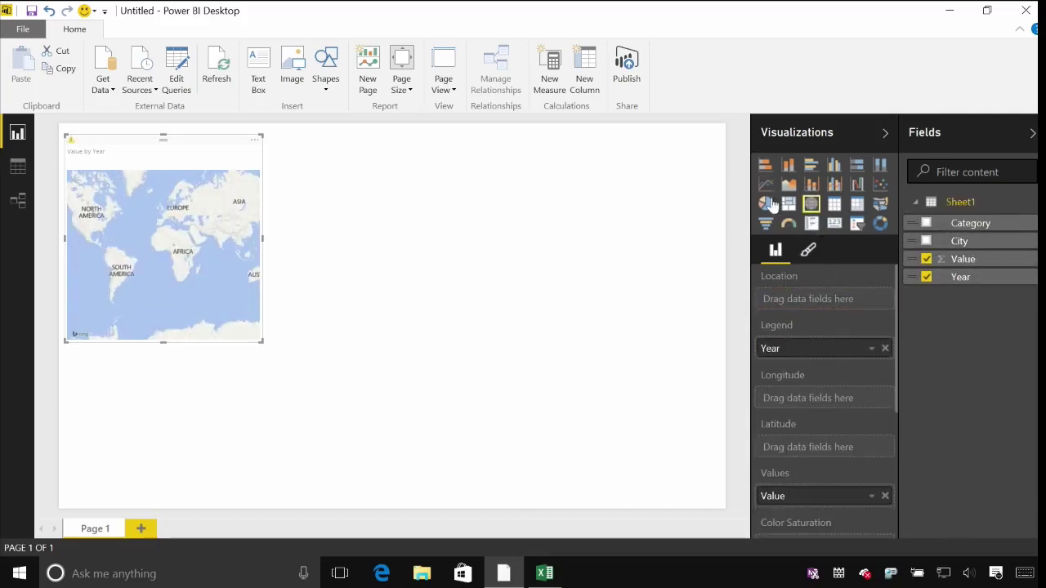
pyautogui.click(764, 183)
# - Add a separate map visual with City as location and Value as values, and move it beside the line chart
pyautogui.press('Escape')
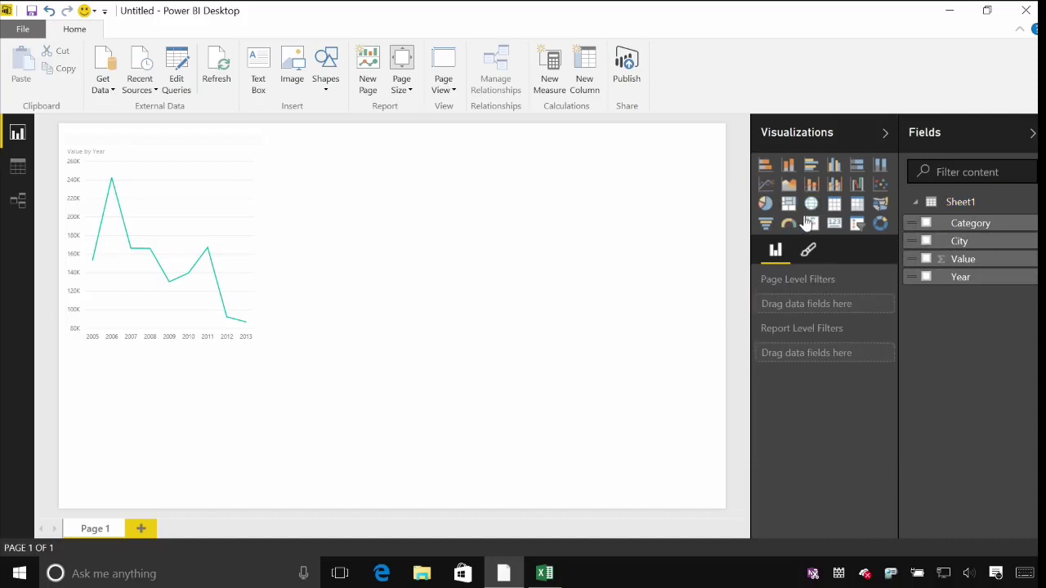
pyautogui.click(811, 204)
pyautogui.moveTo(964, 240); pyautogui.dragTo(864, 299)
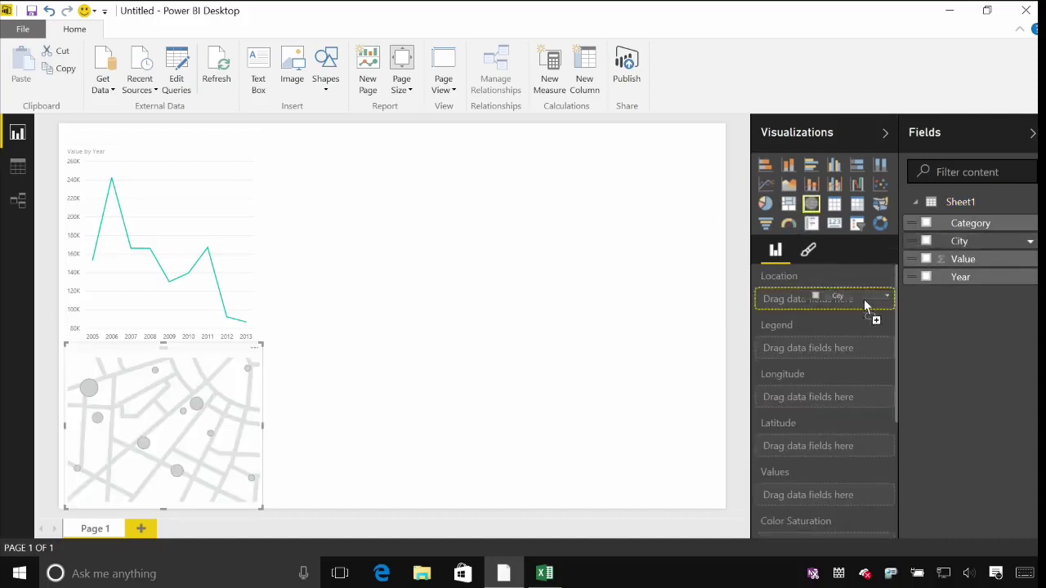
pyautogui.moveTo(964, 262); pyautogui.dragTo(856, 502)
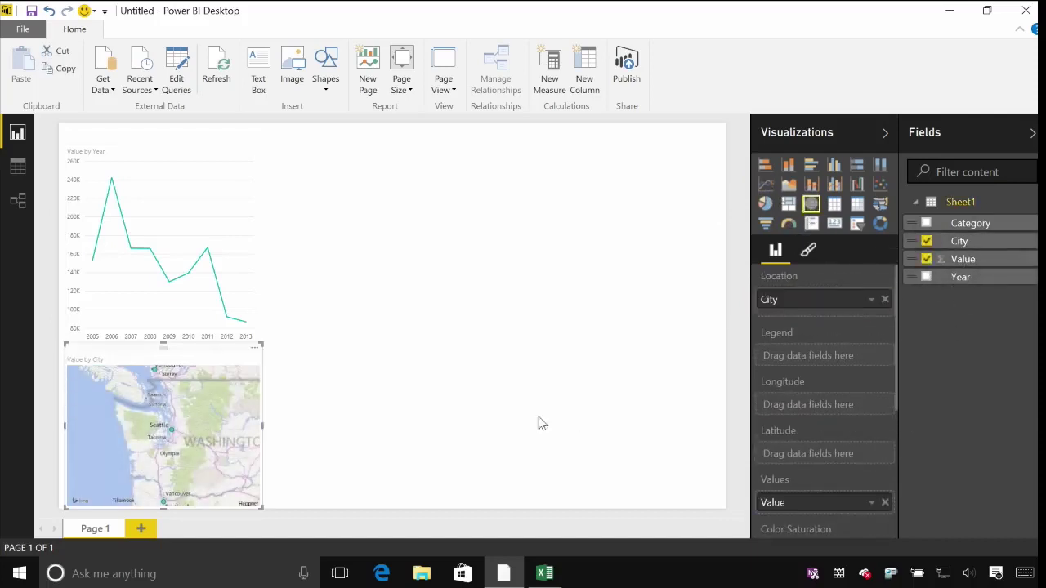
pyautogui.moveTo(250, 357); pyautogui.dragTo(488, 172)
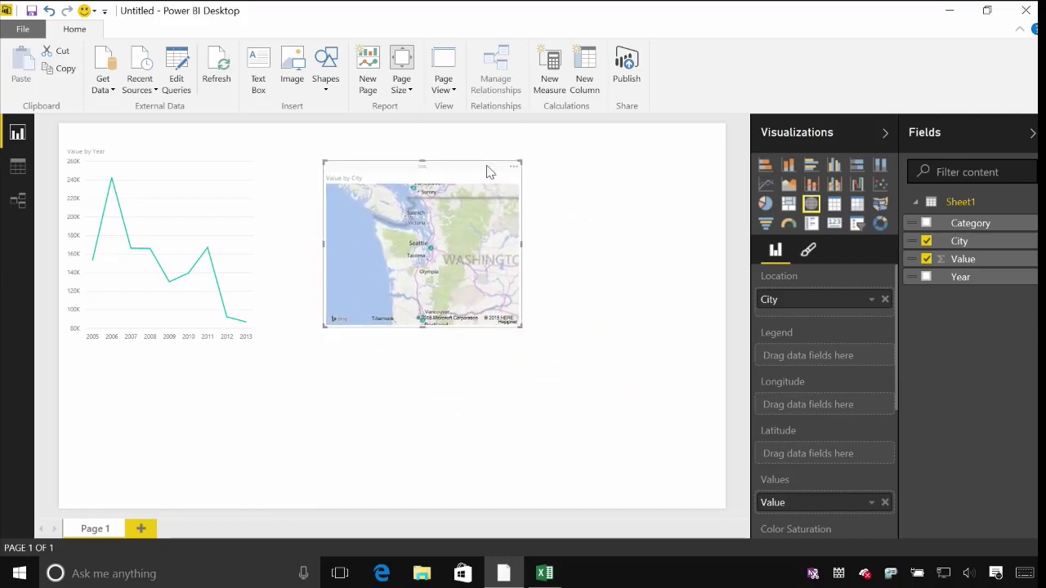